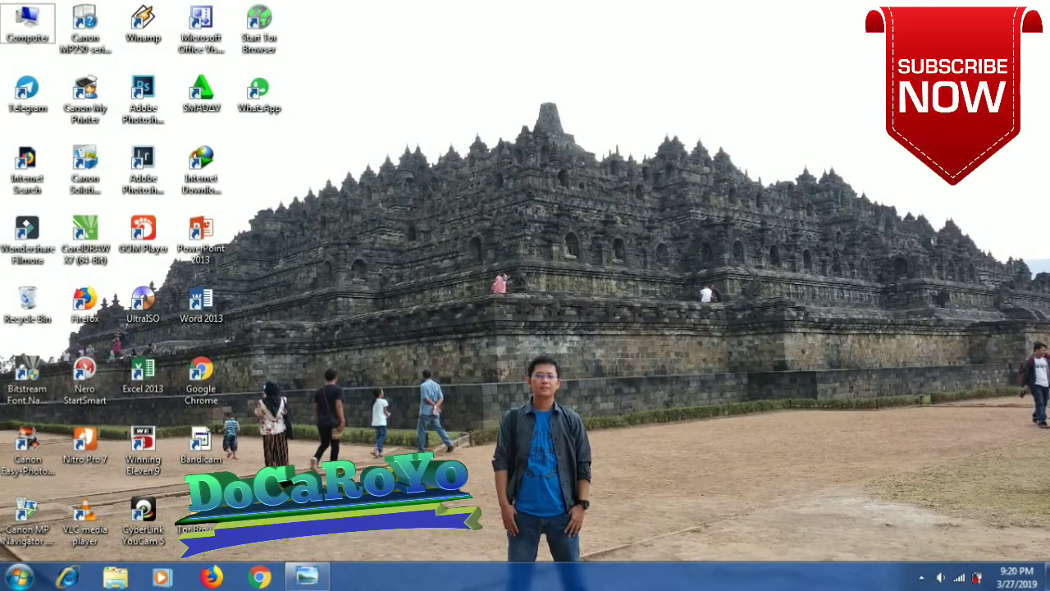
Step: Bring the WhatsApp Image preview up in Windows Photo Viewer
left_click(312, 579)
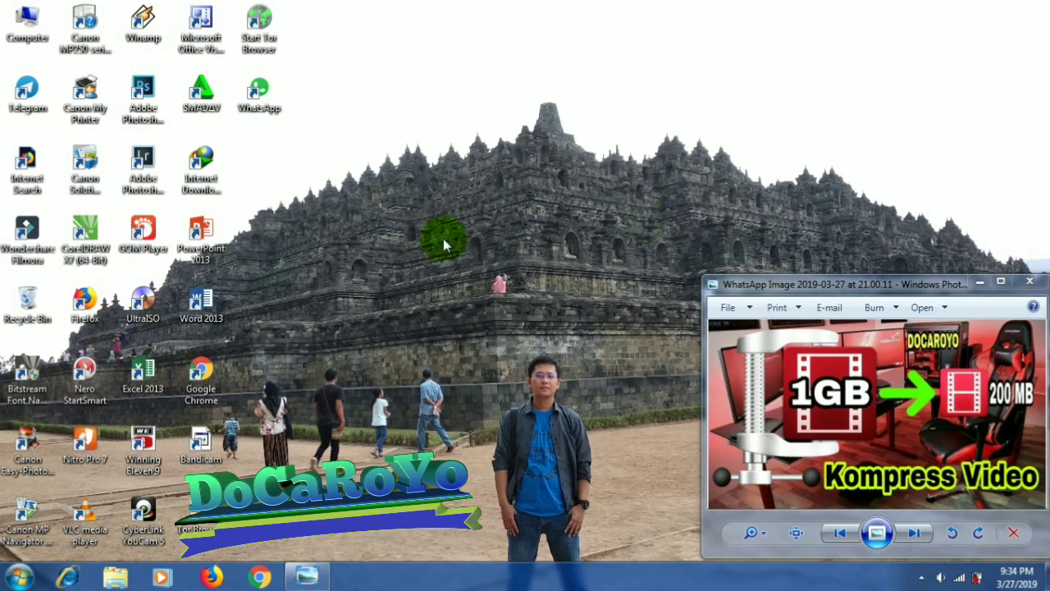
Step: In Internet Download Manager, open the folder containing the downloaded freevideocompressor_setup.exe
double_click(203, 174)
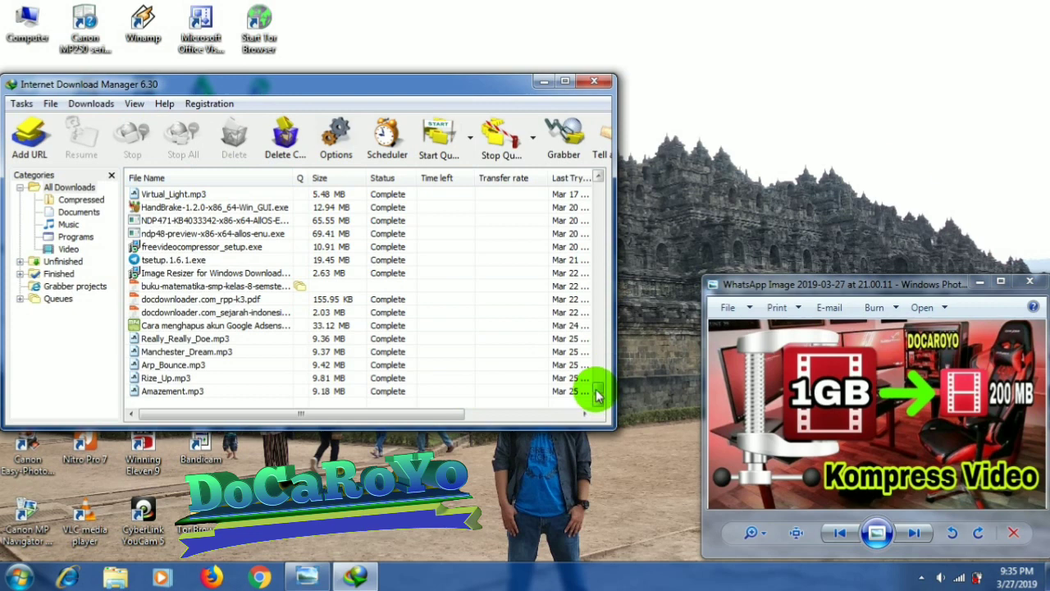
right_click(219, 247)
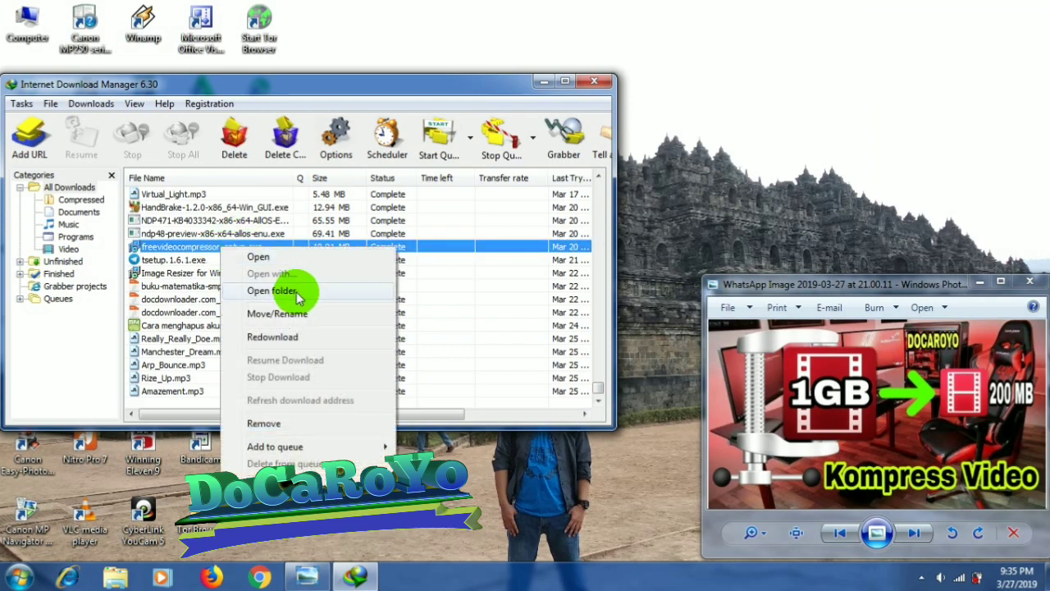
left_click(295, 296)
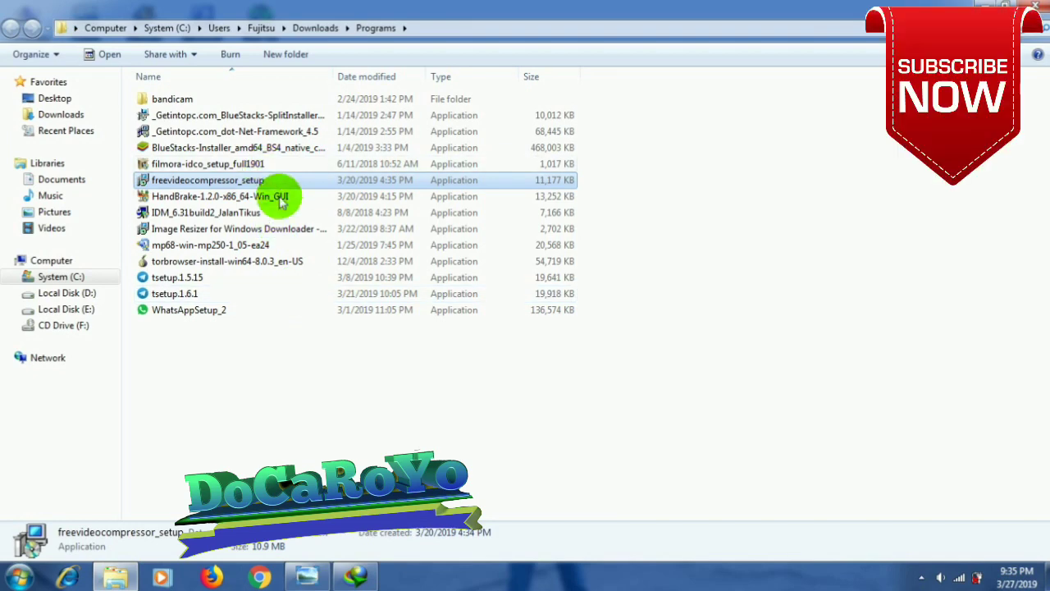
Step: Run freevideocompressor_setup as administrator and accept the license agreement in the setup wizard
right_click(276, 182)
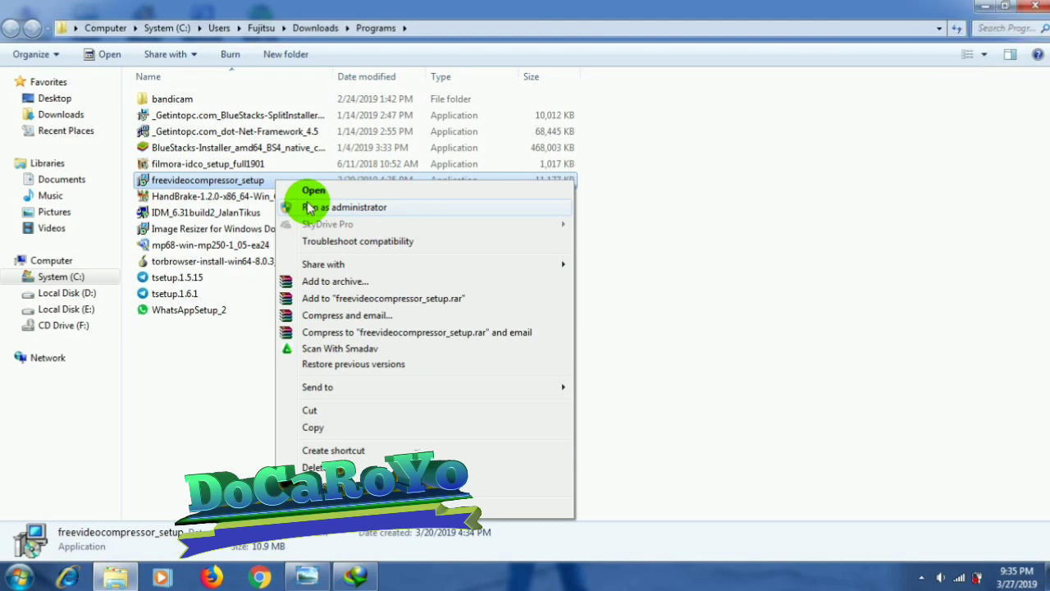
left_click(308, 208)
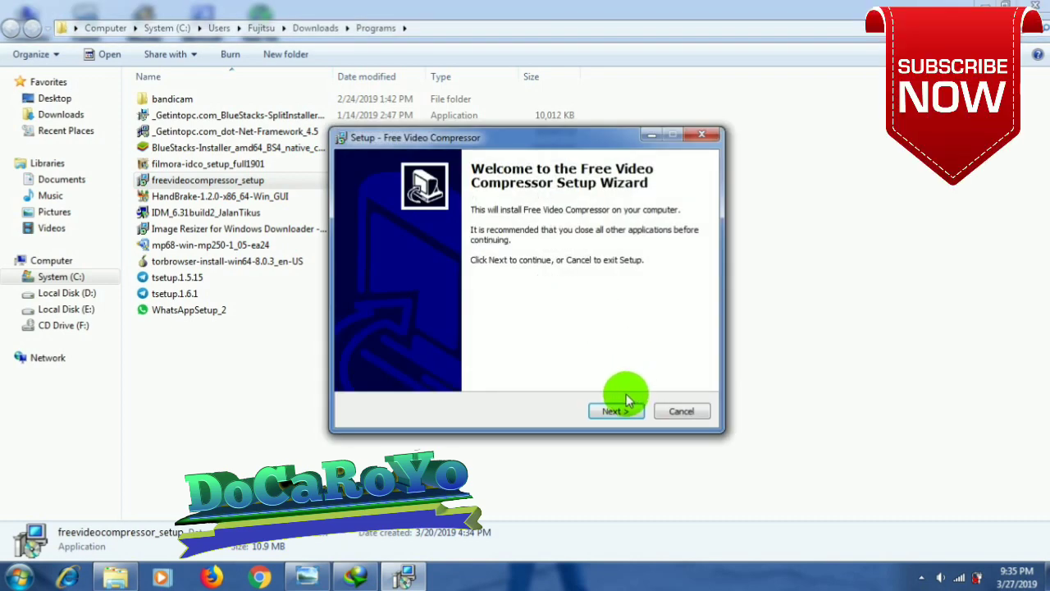
left_click(617, 413)
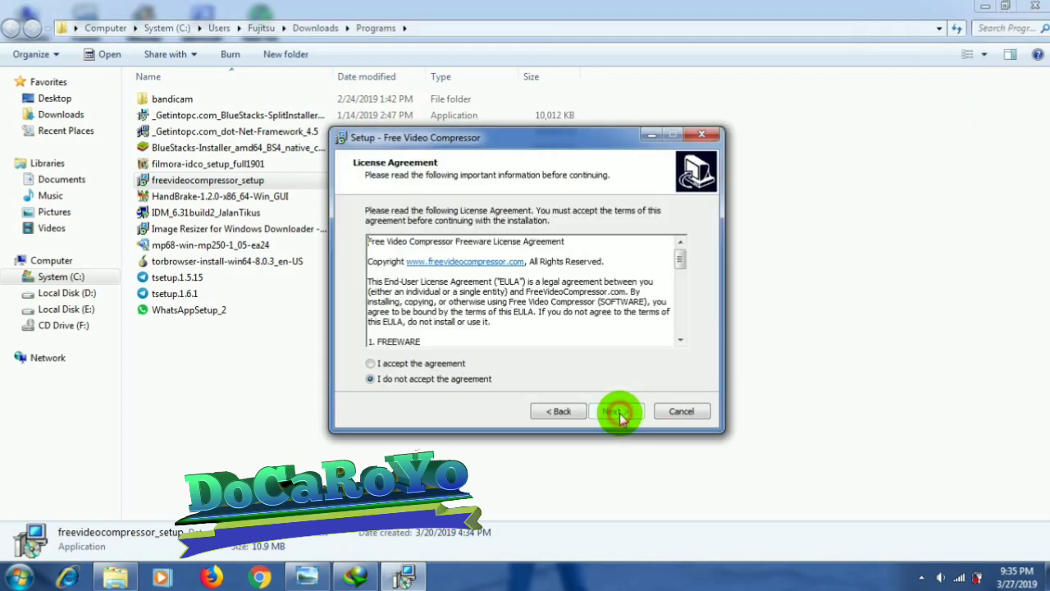
left_click(455, 367)
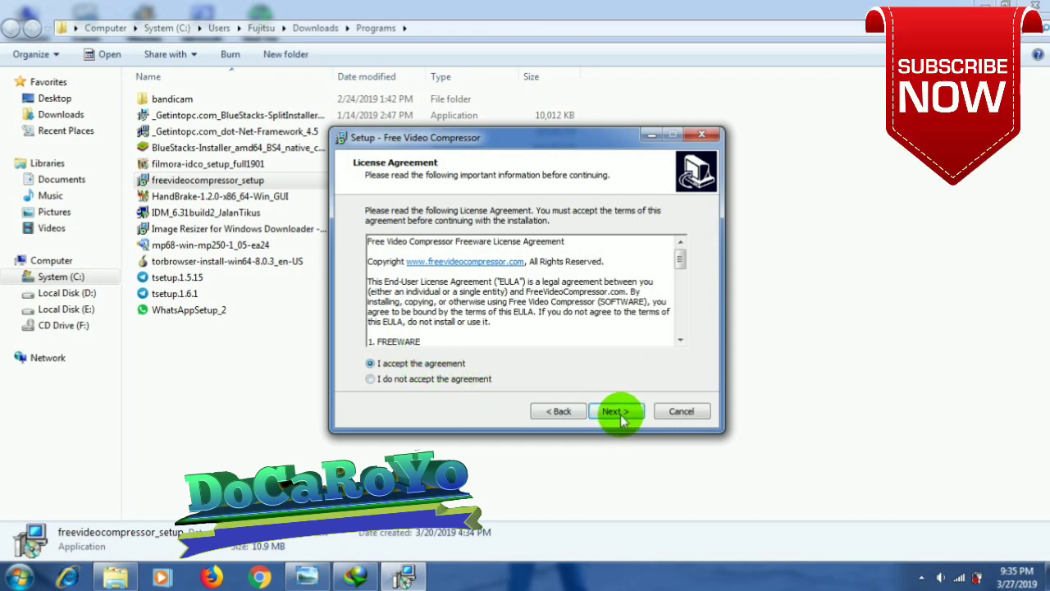
left_click(617, 411)
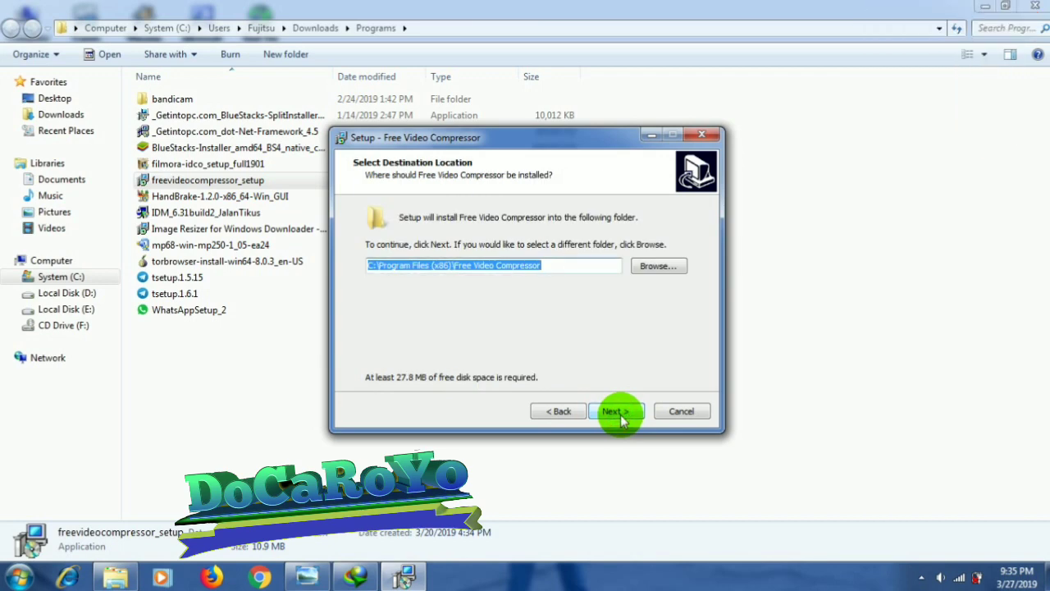
Step: Install Free Video Compressor in the default folder with a desktop icon, and launch it on finishing setup
left_click(617, 411)
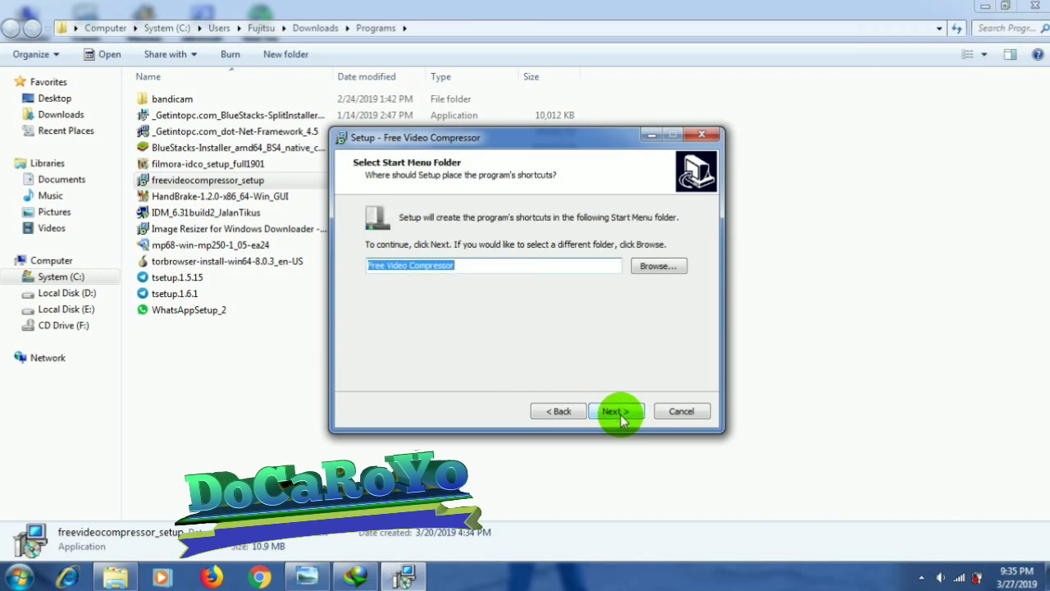
left_click(617, 411)
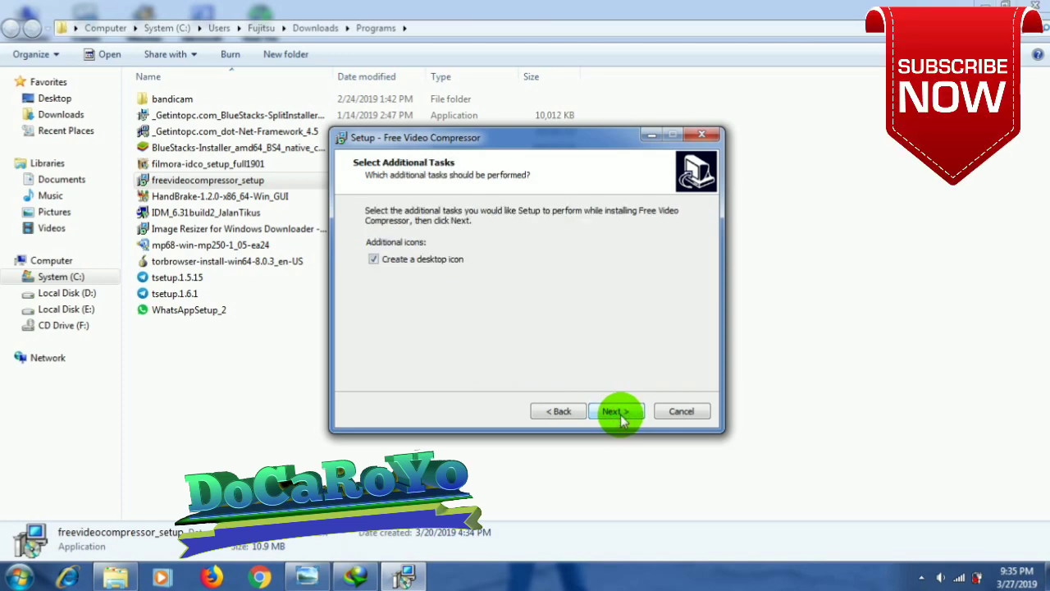
left_click(617, 411)
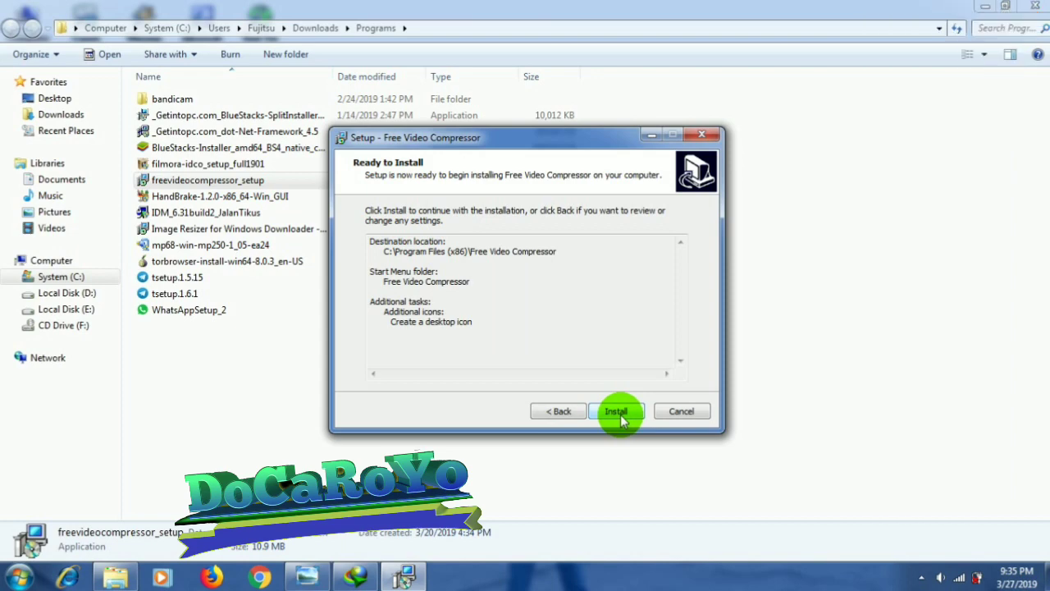
left_click(617, 411)
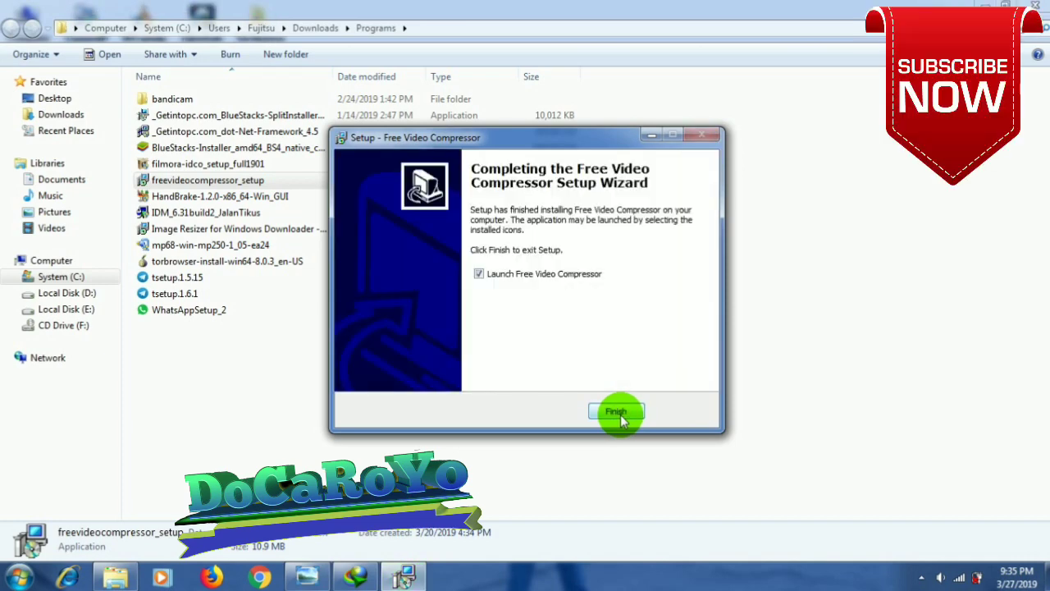
left_click(621, 417)
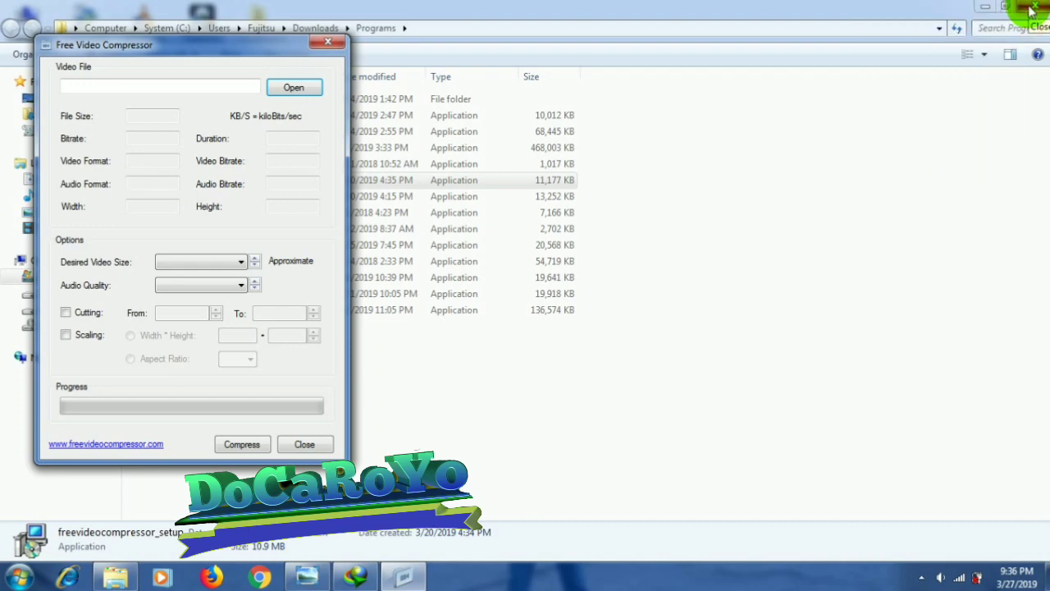
Step: Close the Programs folder window and the Internet Download Manager window
left_click(1032, 8)
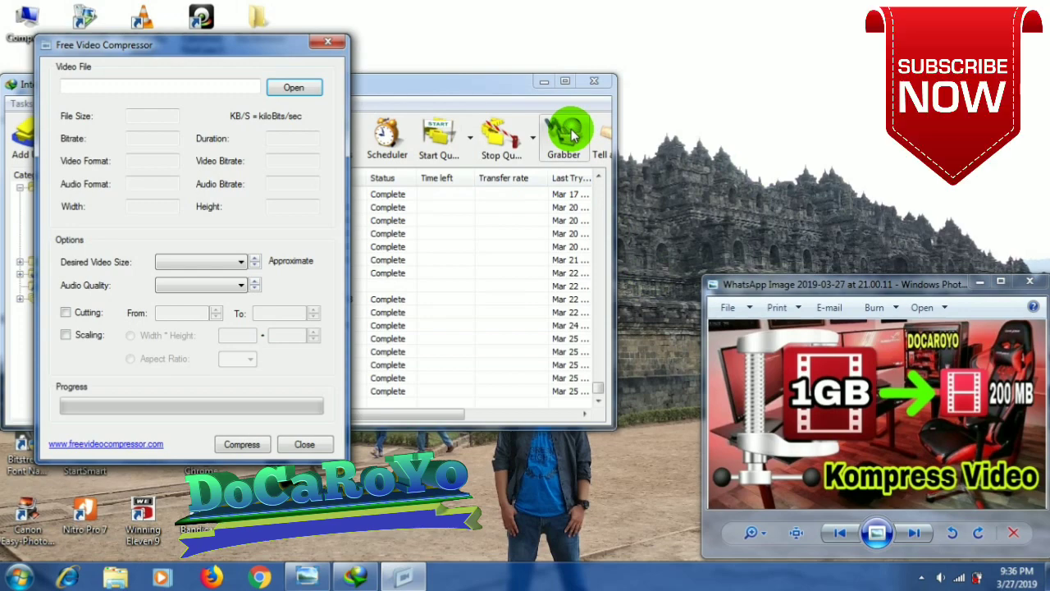
left_click(592, 82)
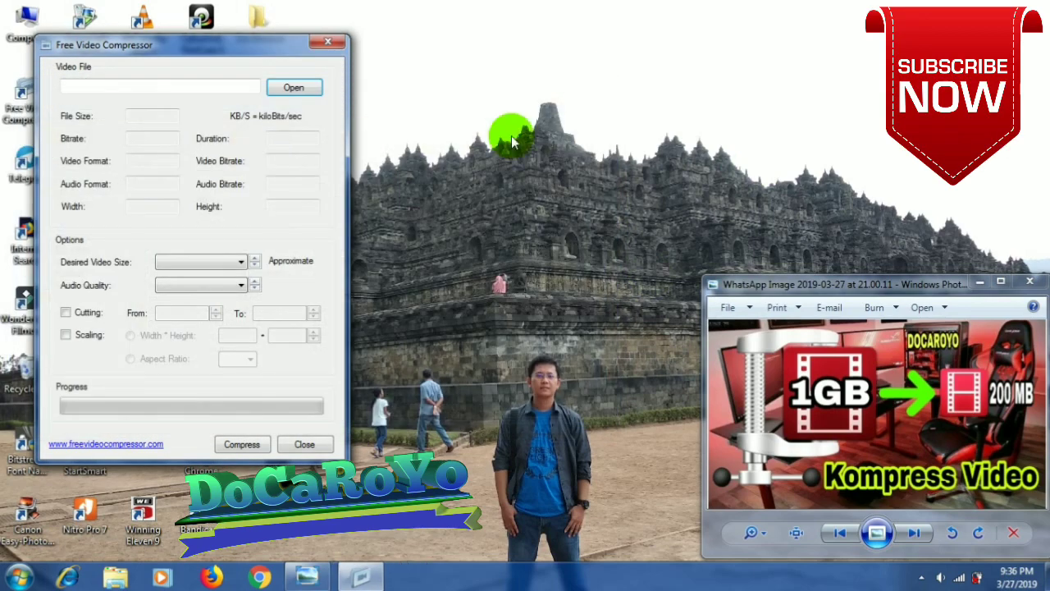
Step: Load the video "Bukan Hanya Whatshapp, telegram juga bisa buka di laptop" from the DO CARO YO folder into Free Video Compressor
left_click(295, 90)
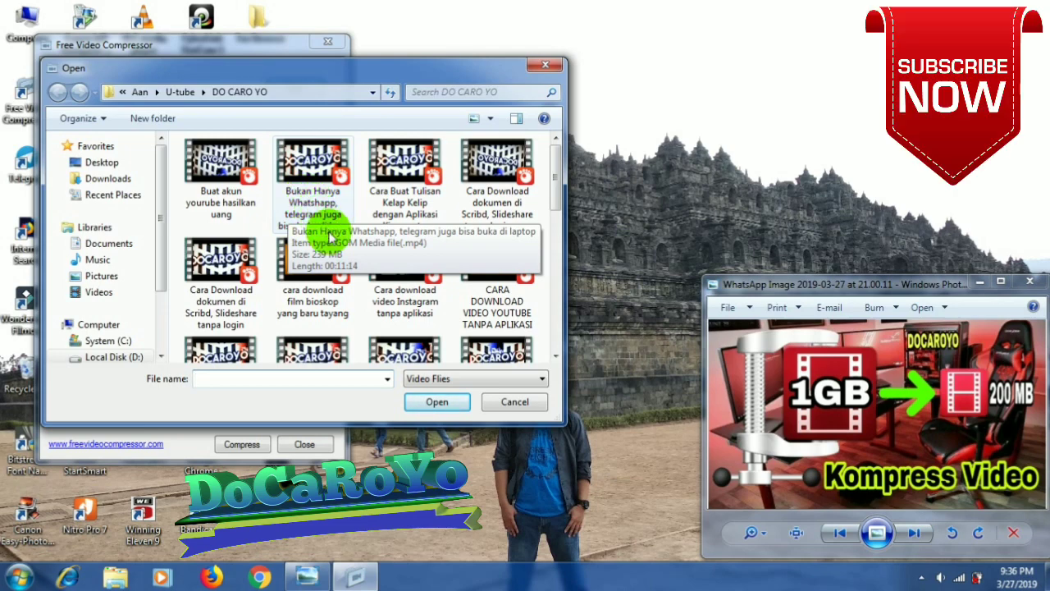
left_click(311, 169)
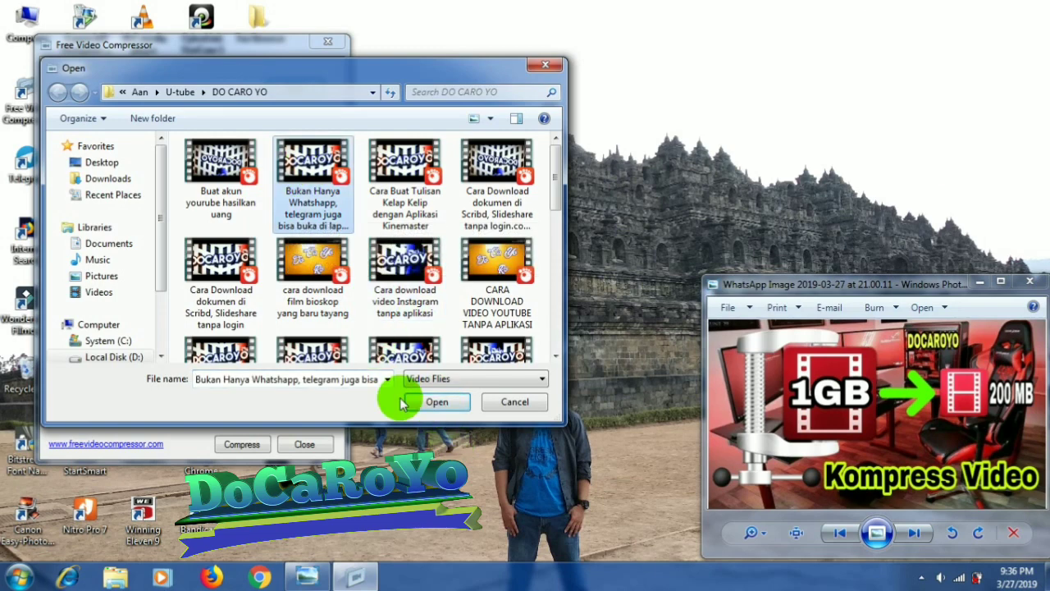
left_click(435, 402)
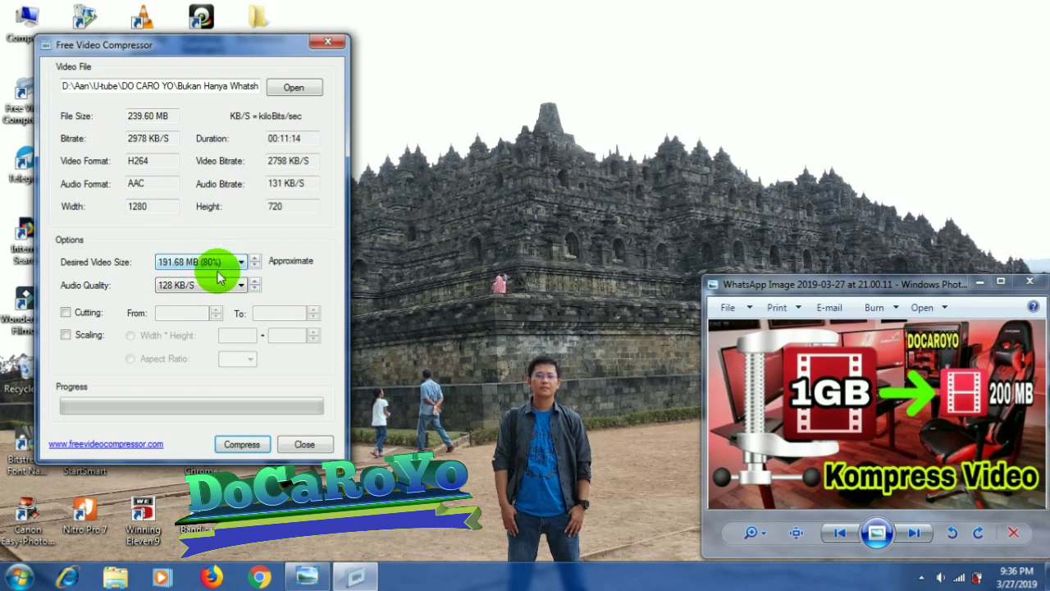
Step: Set the desired video size to 95.84 MB (40%)
left_click(164, 264)
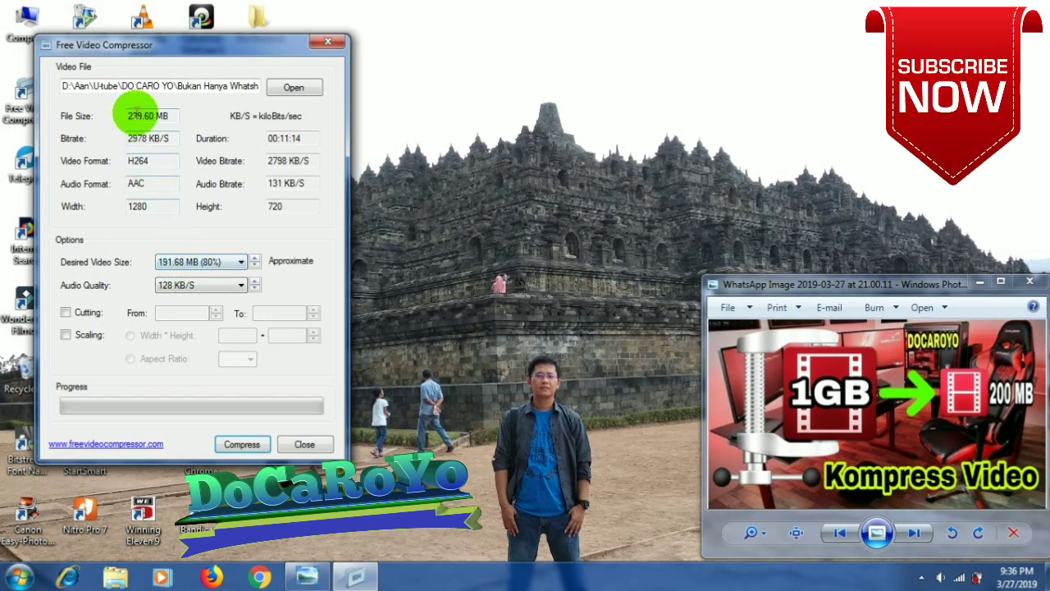
left_click(241, 262)
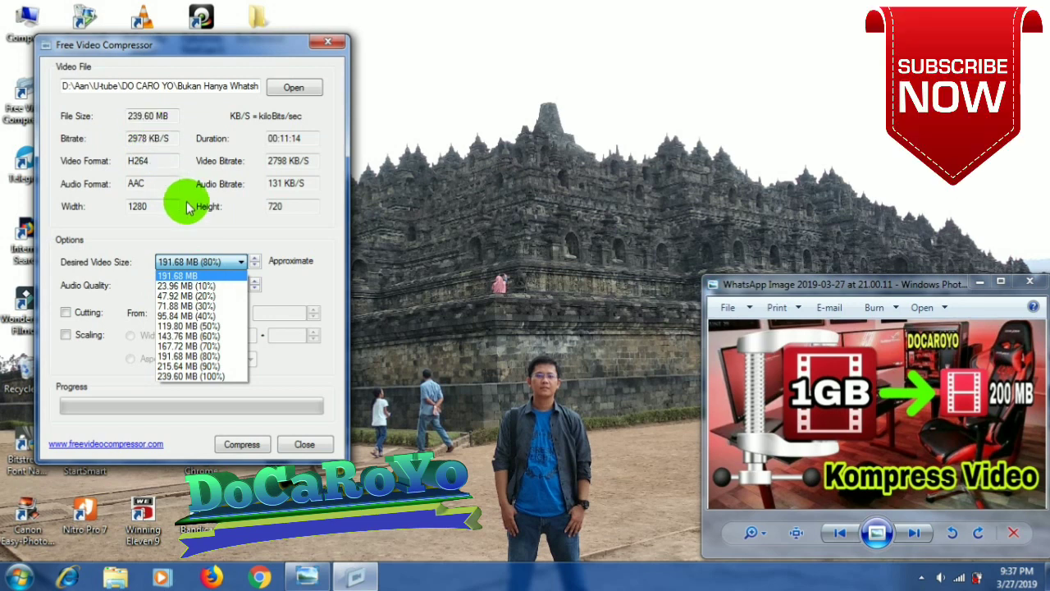
left_click(216, 316)
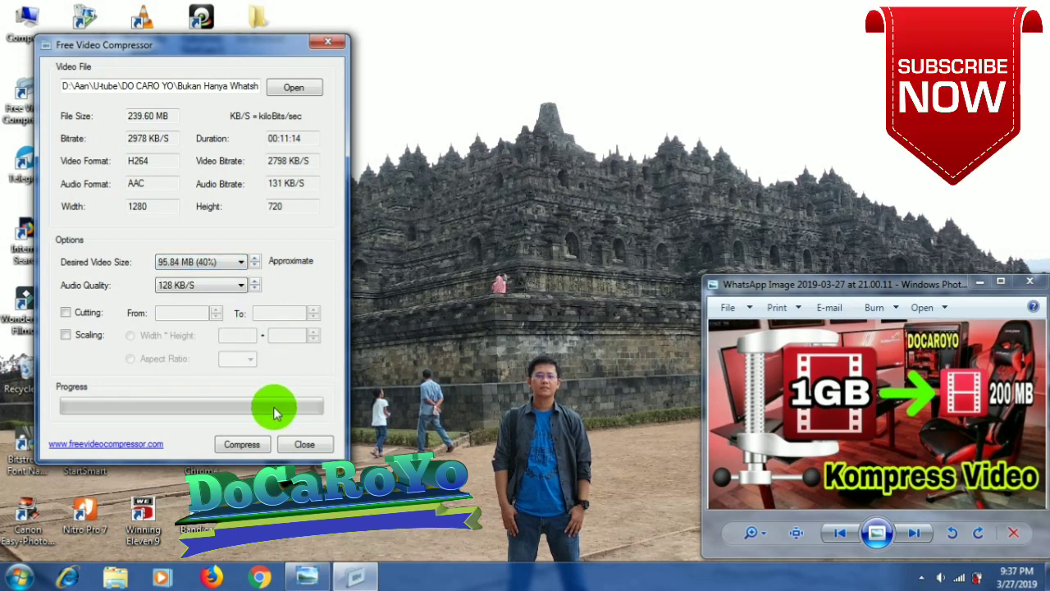
Step: Start compressing the video, saving the output as an MP4 in the DO CARO YO folder under the suggested ".compressed" name
left_click(242, 445)
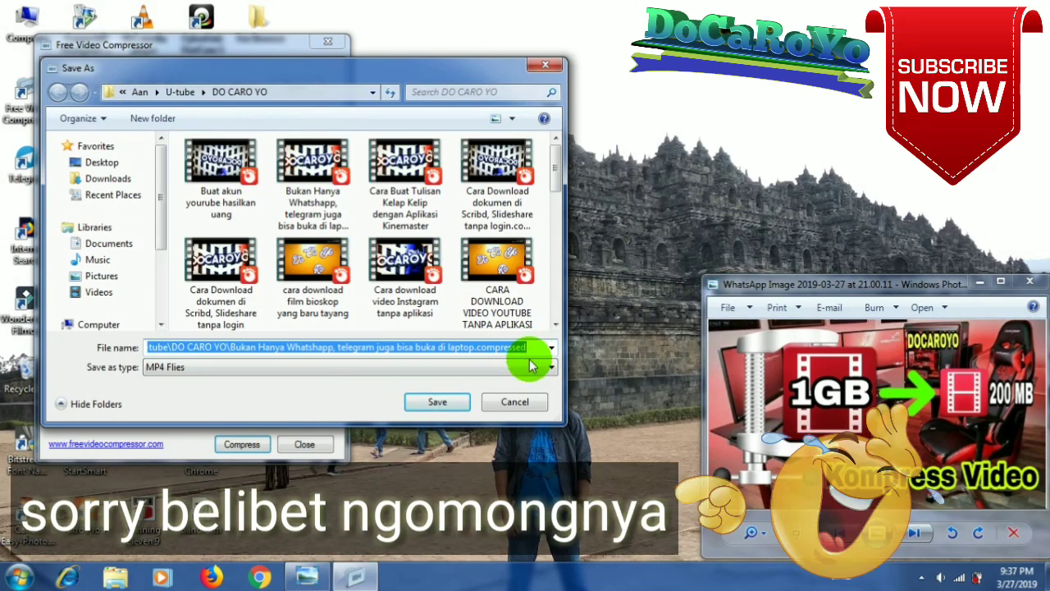
left_click(438, 402)
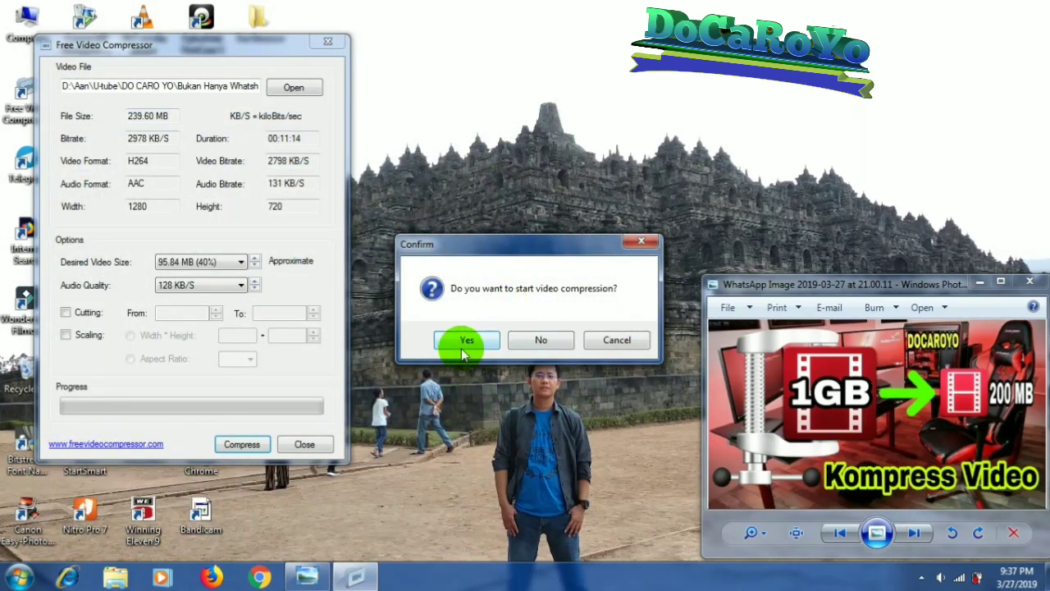
left_click(487, 345)
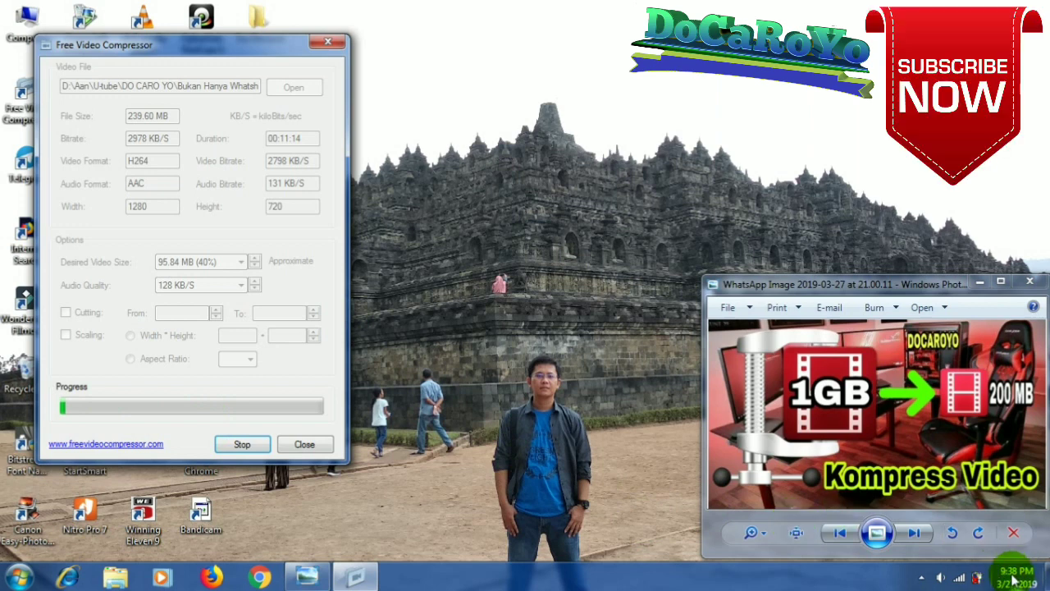
mouse_move(1013, 578)
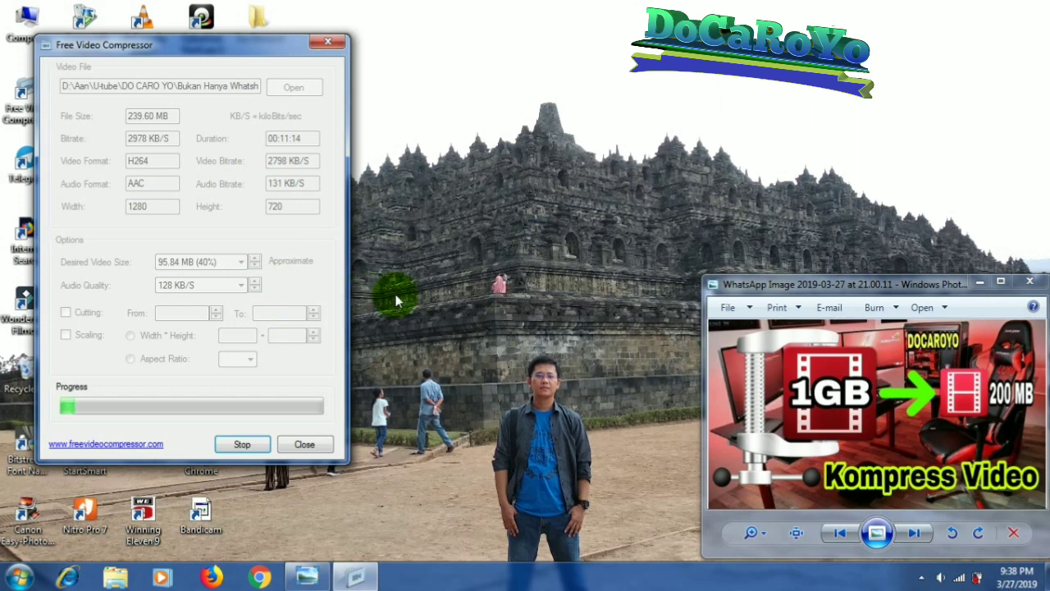
Step: In Windows Explorer, open the DO CARO YO folder inside U-tube on Local Disk (D:)
left_click(115, 579)
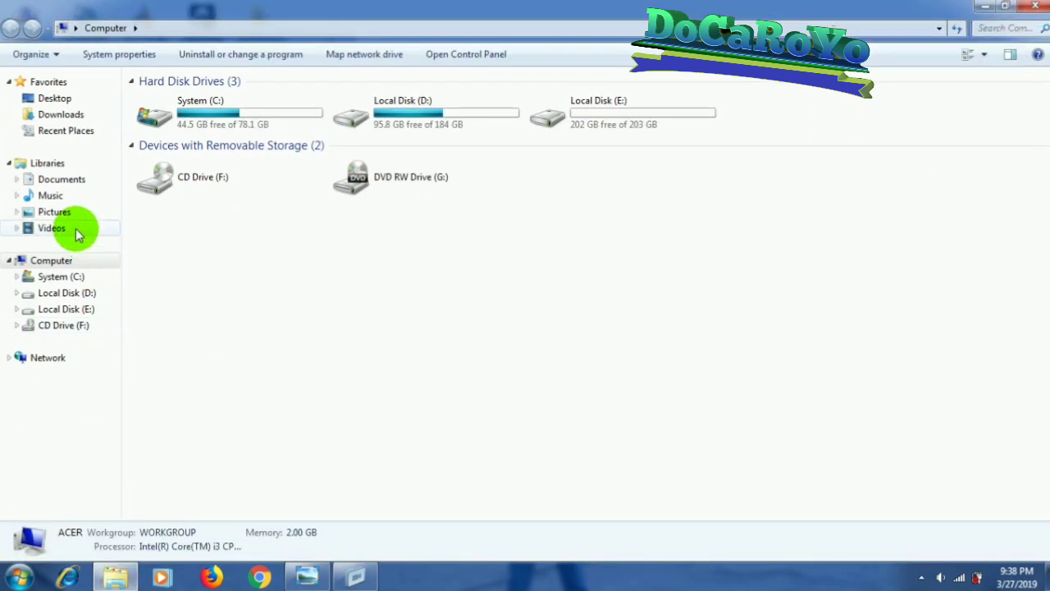
left_click(97, 292)
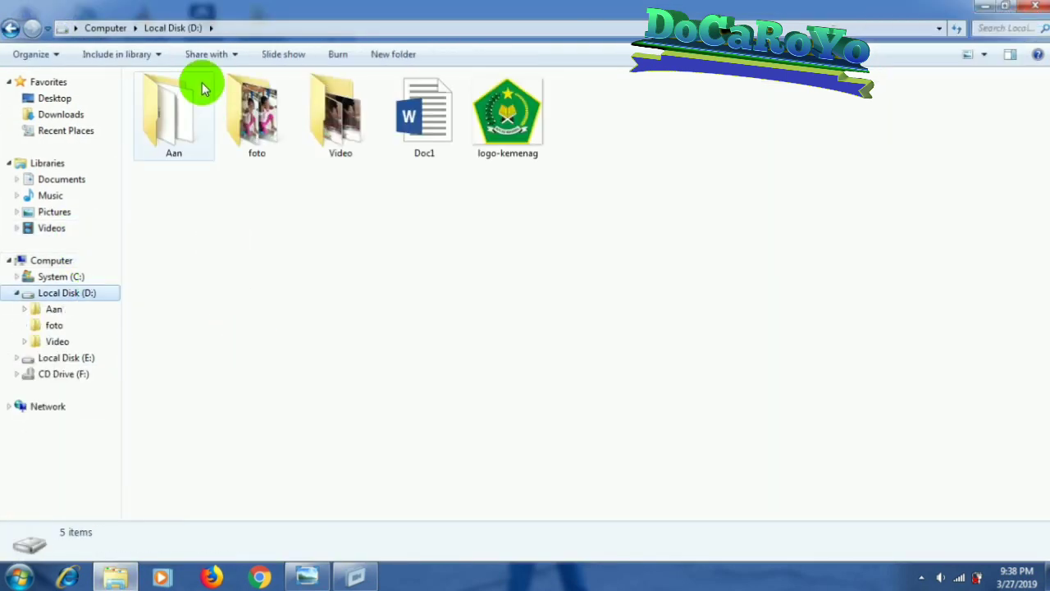
double_click(202, 86)
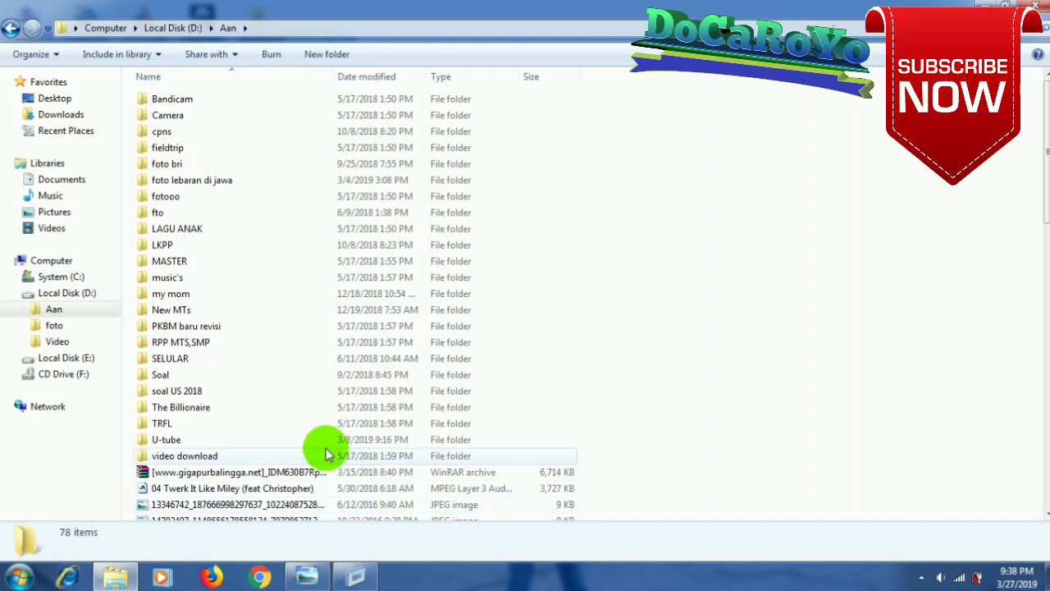
double_click(321, 439)
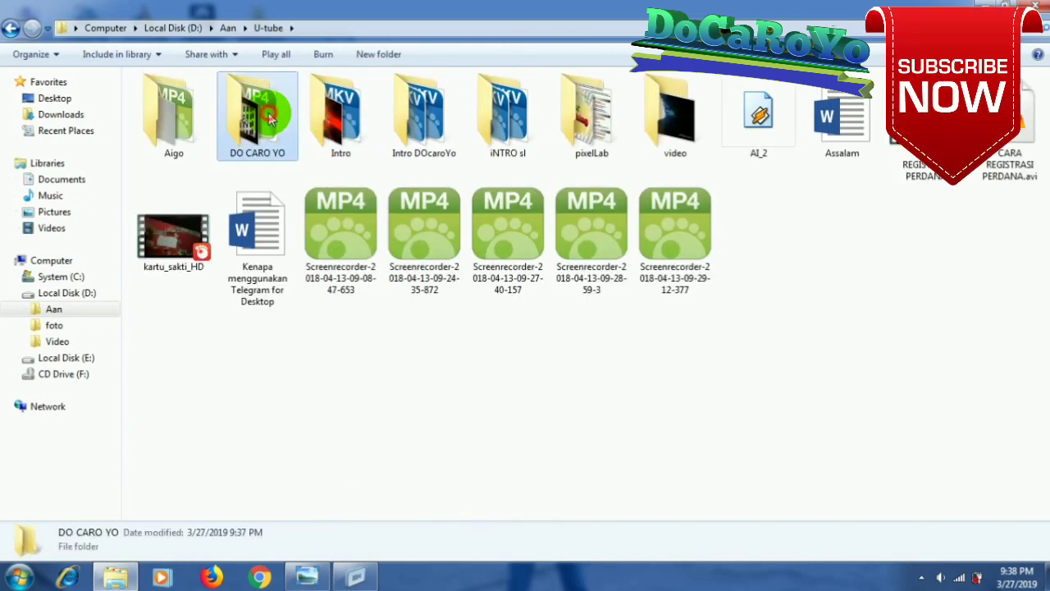
double_click(268, 113)
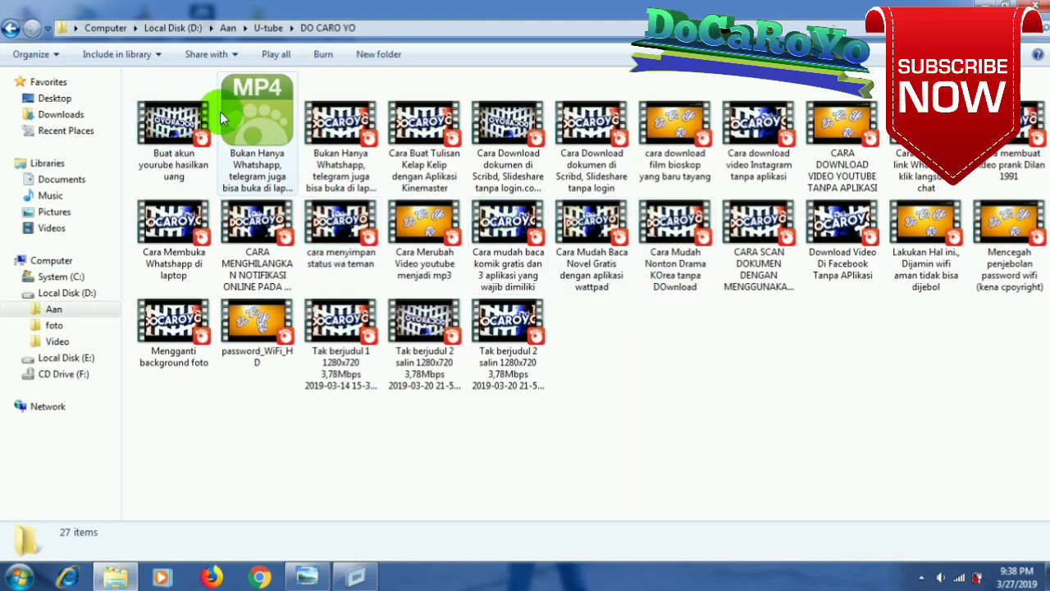
Step: Check the file properties of the video "Buat akun yourube hasilkan uang", close them and switch back to Free Video Compressor
right_click(185, 174)
left_click(243, 481)
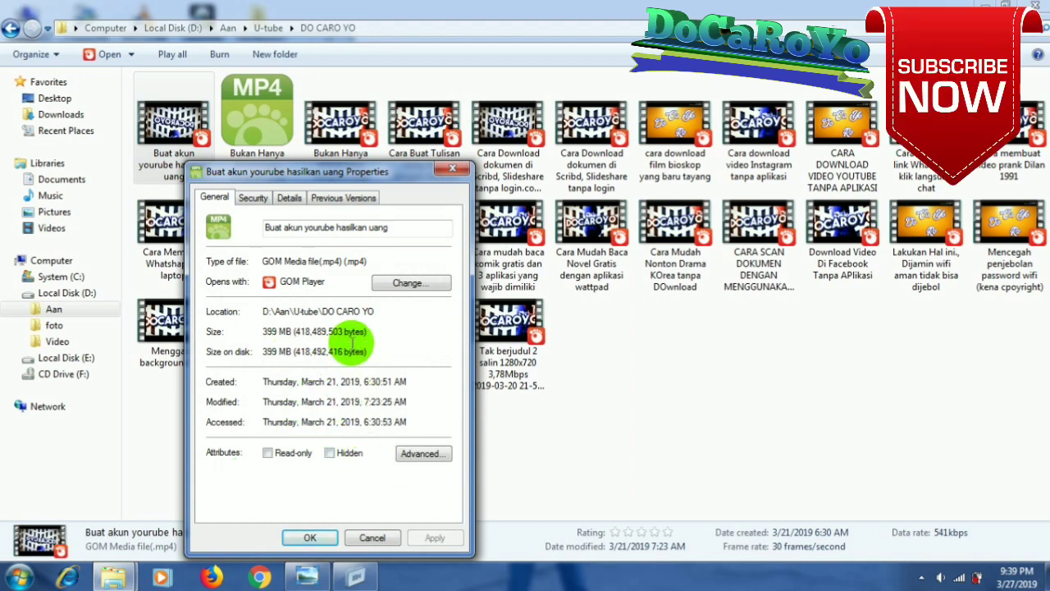
left_click_drag(345, 171, 446, 208)
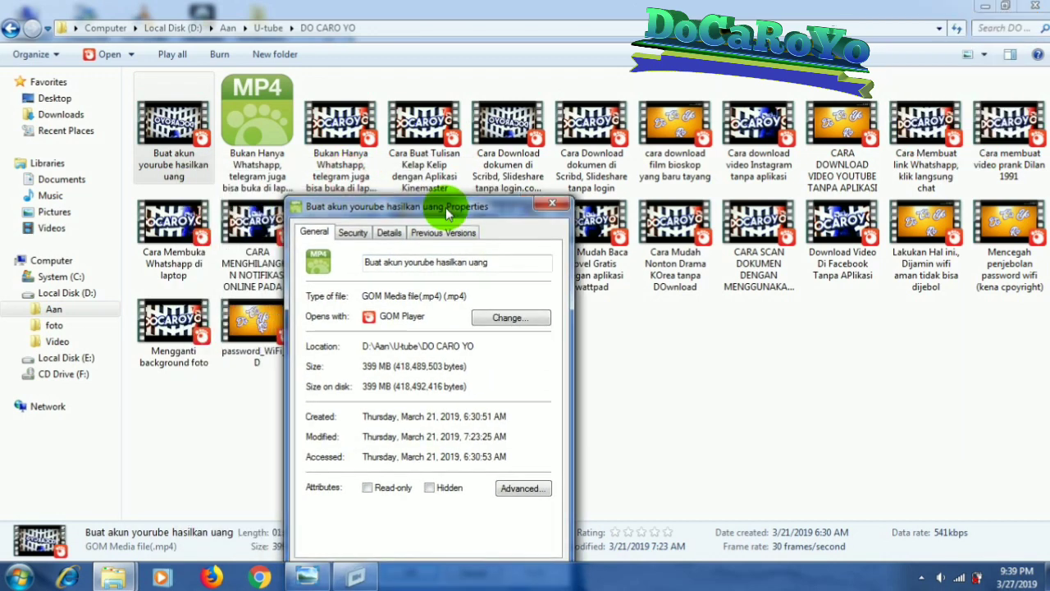
left_click(552, 204)
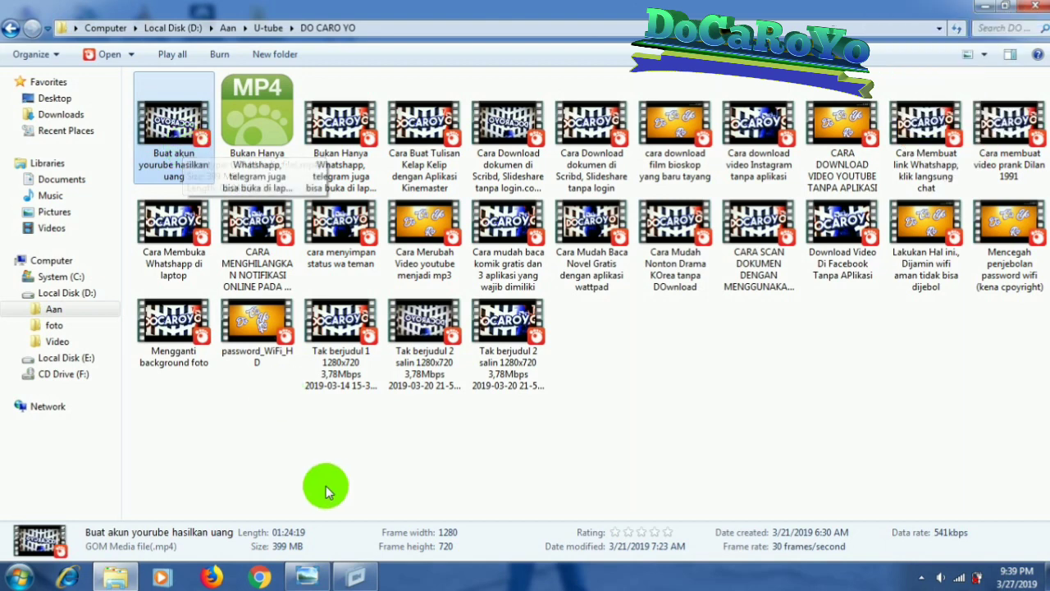
left_click(354, 576)
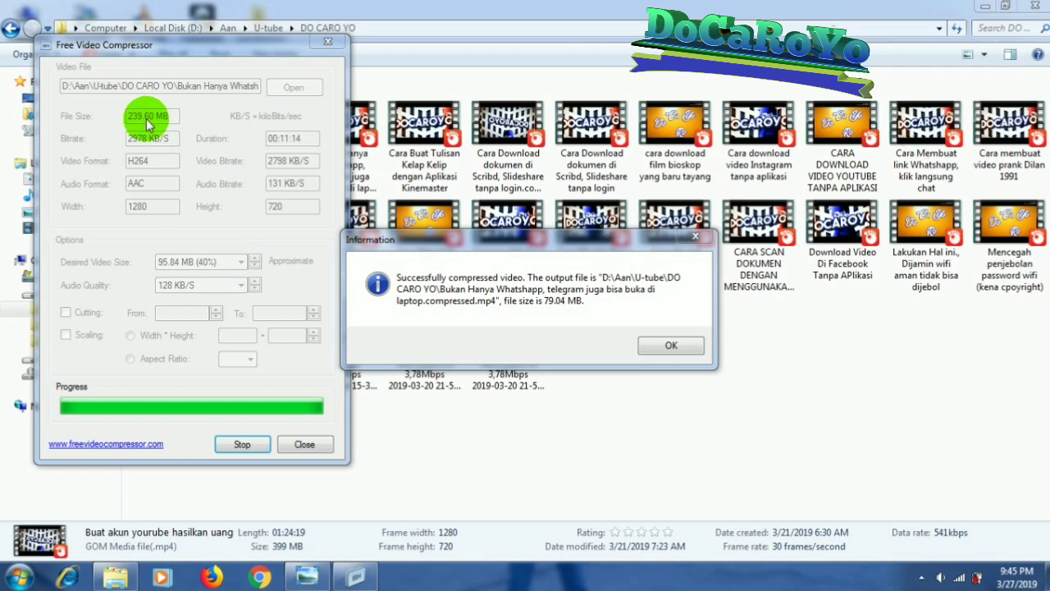
Step: Acknowledge the completed compression and close Free Video Compressor to return to the DO CARO YO folder
left_click(671, 346)
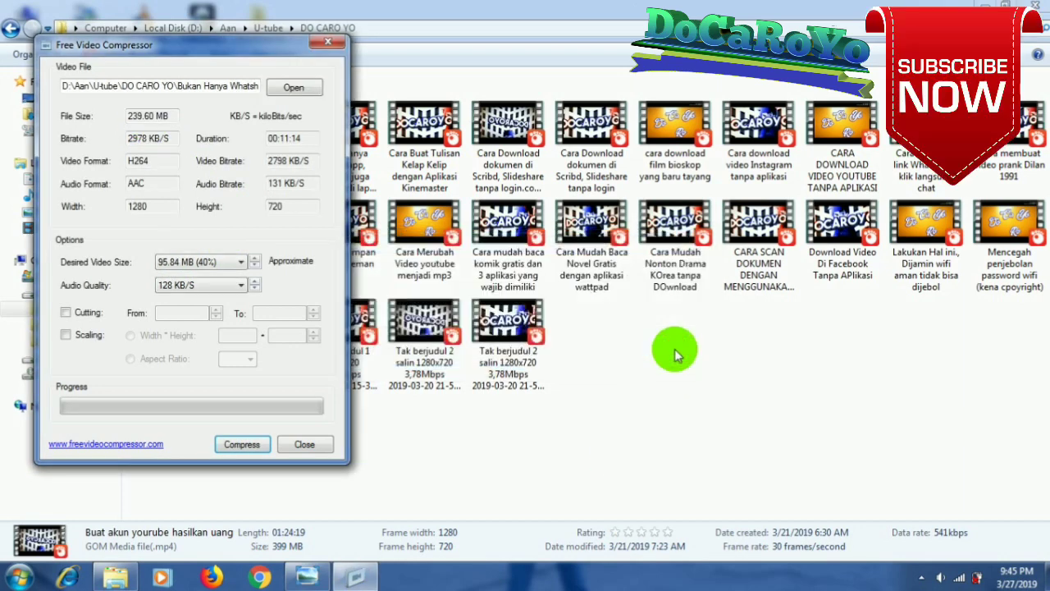
left_click(332, 44)
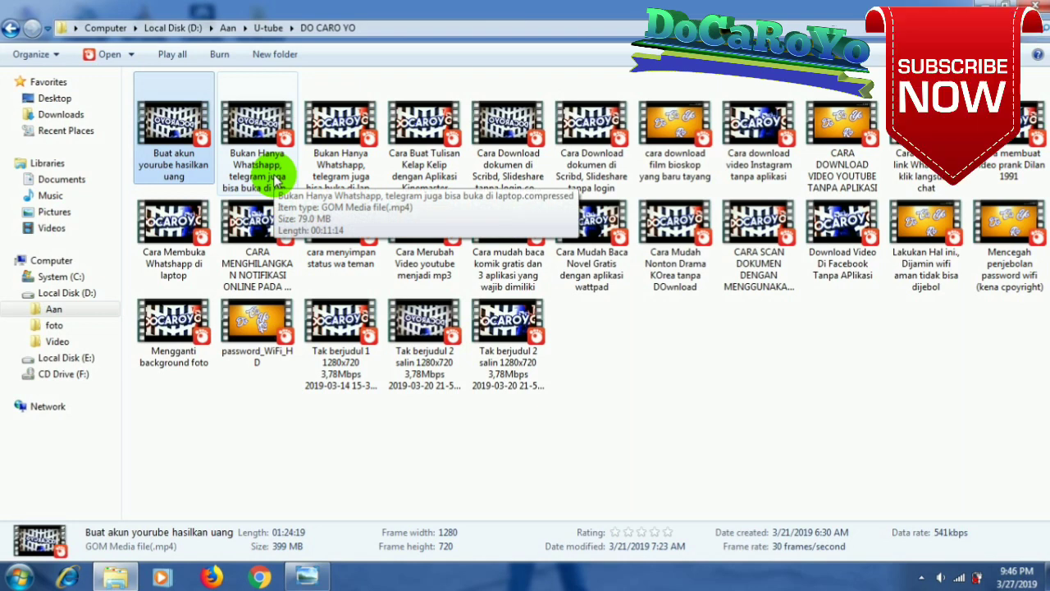
Step: Play the original video "Bukan Hanya Whatshapp, telegram juga bisa buka di laptop.mp4" to check its picture quality, and close the player
left_click(344, 164)
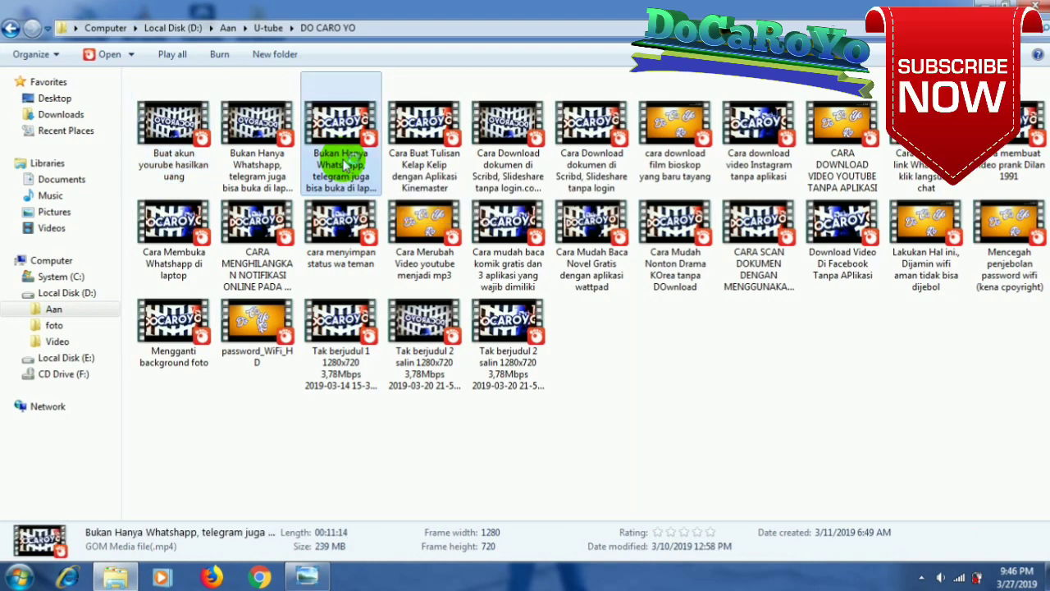
double_click(342, 164)
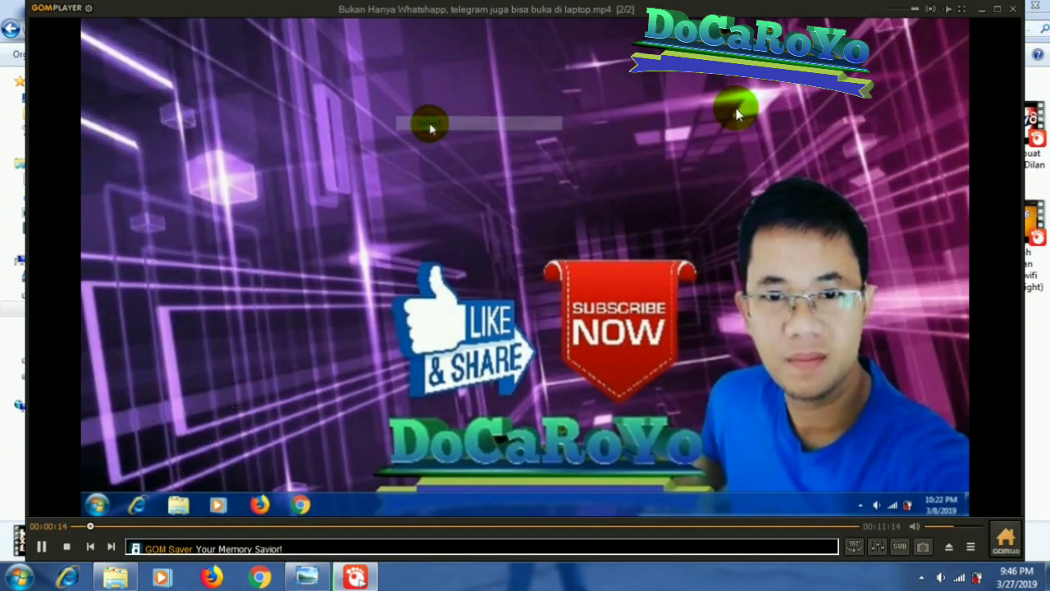
left_click(1015, 10)
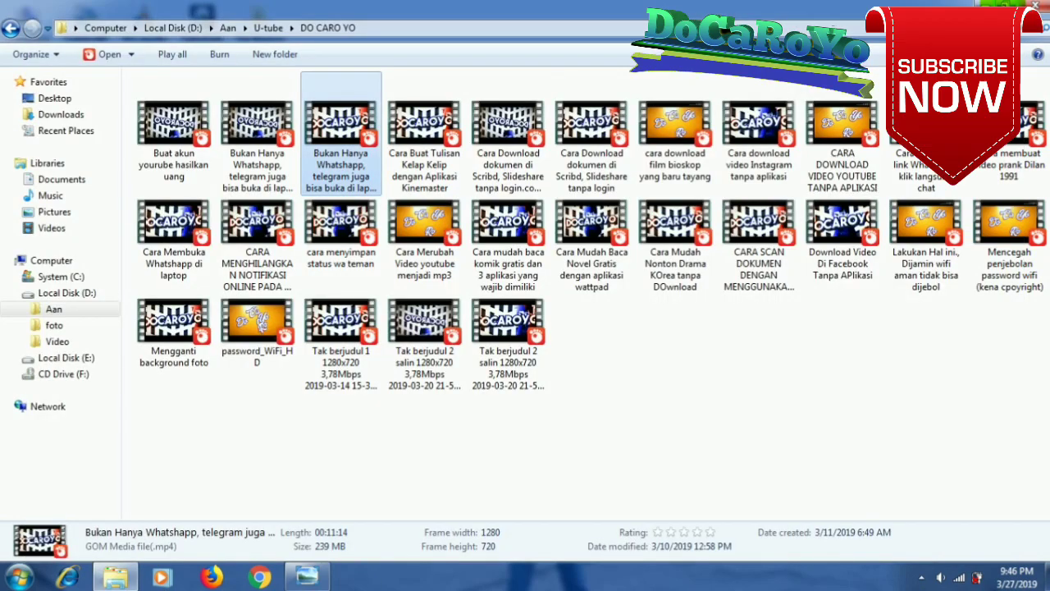
Step: Play the ".compressed" version of the same video to compare its quality, and close the player and the folder window
left_click(259, 138)
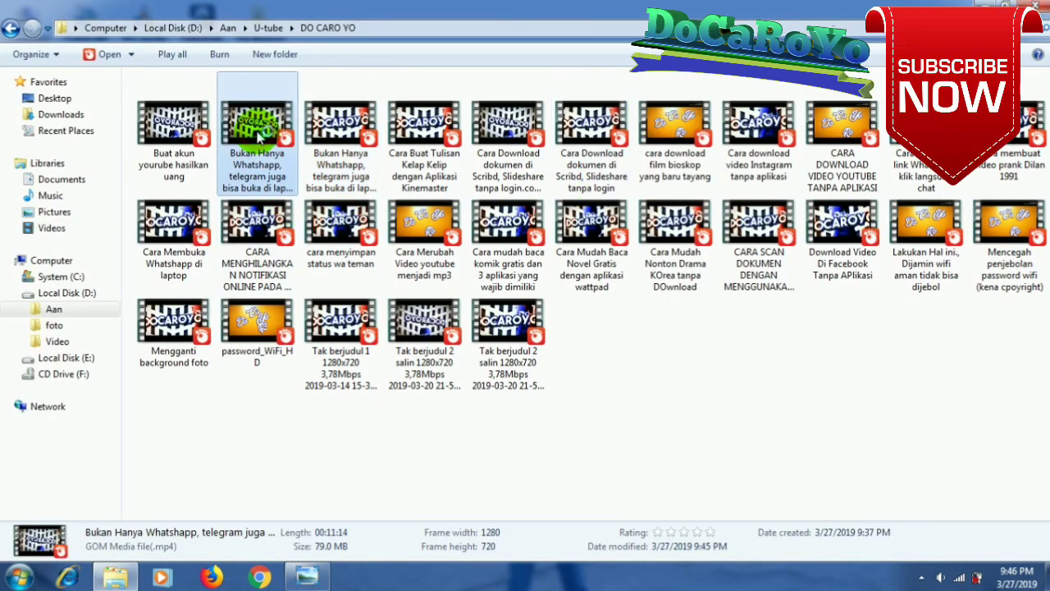
double_click(257, 133)
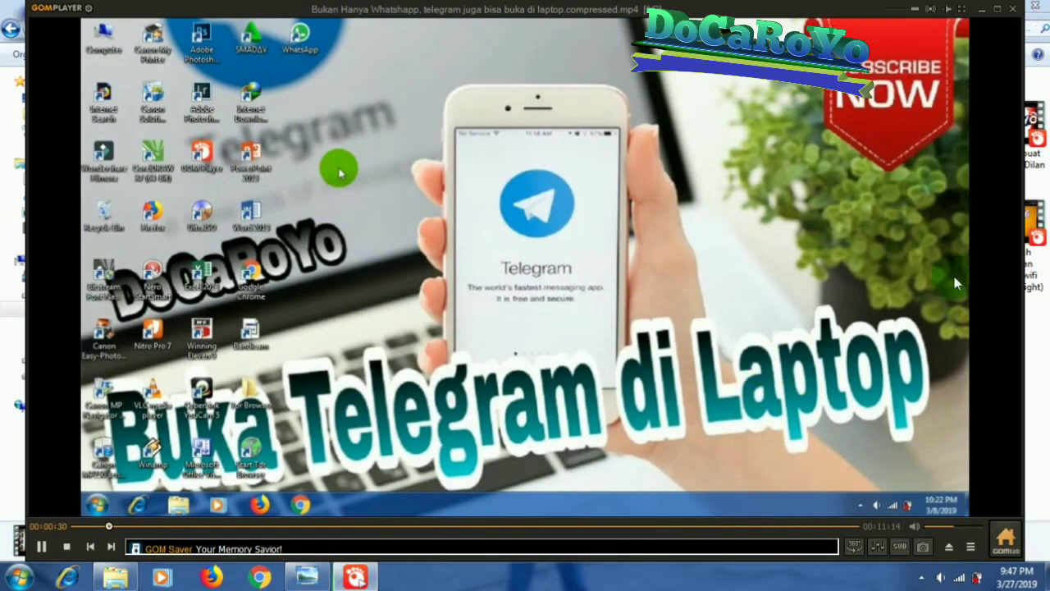
left_click(1011, 11)
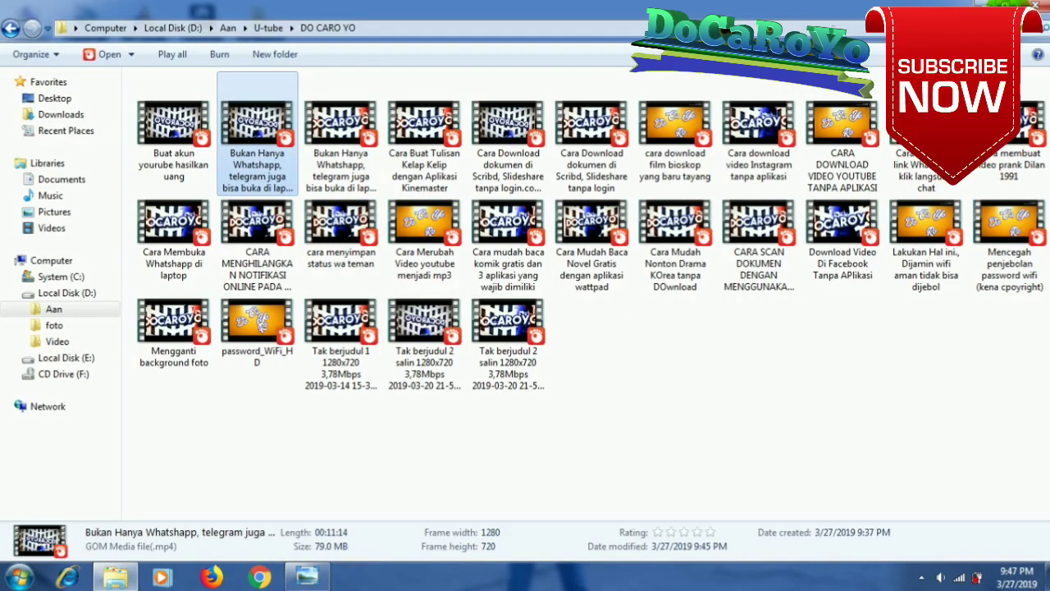
left_click(1038, 7)
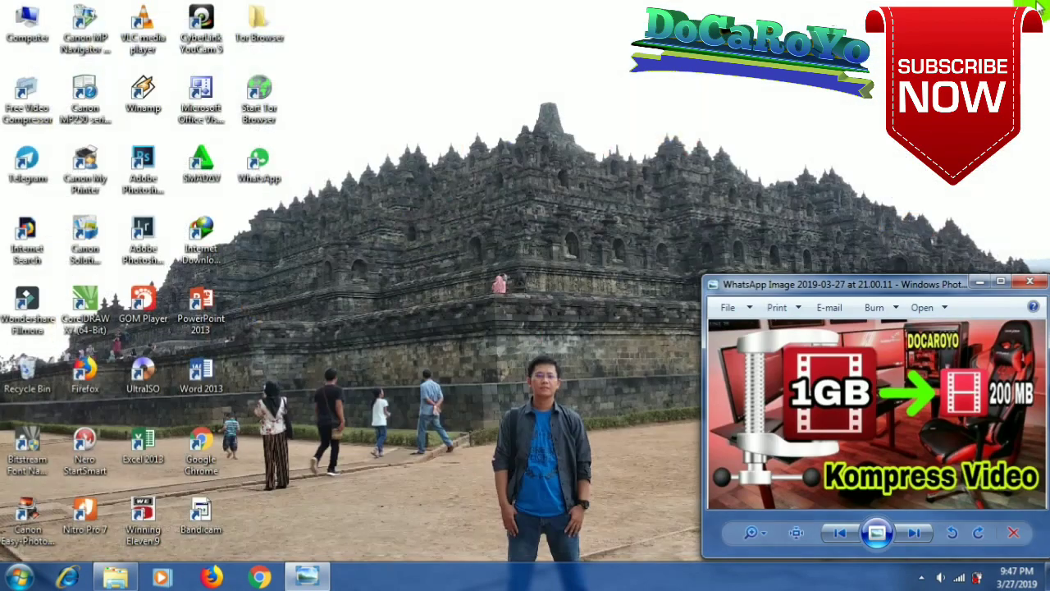